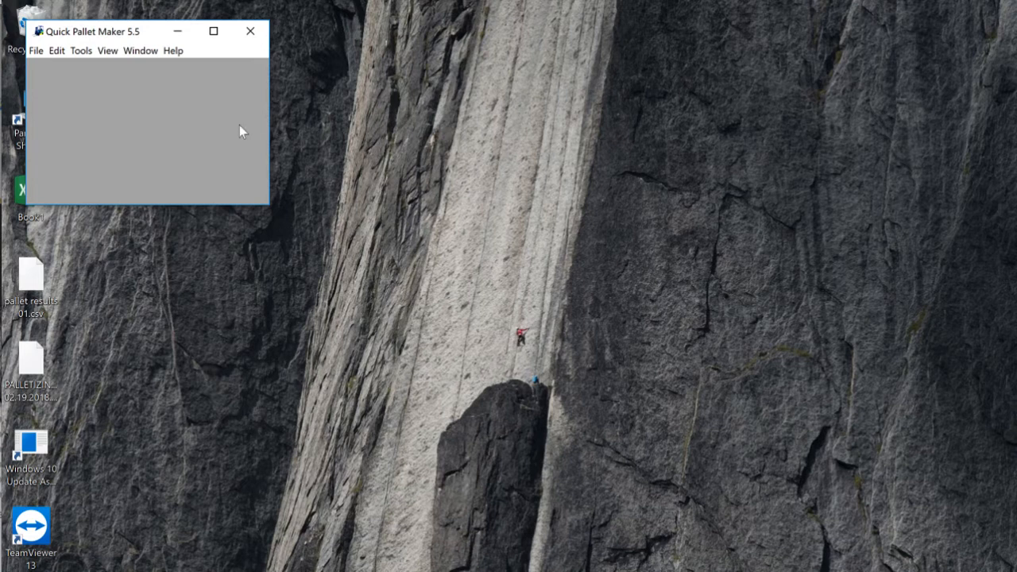
Step: Maximize the program window and create a new data sheet for a shipment of different boxes
click(213, 32)
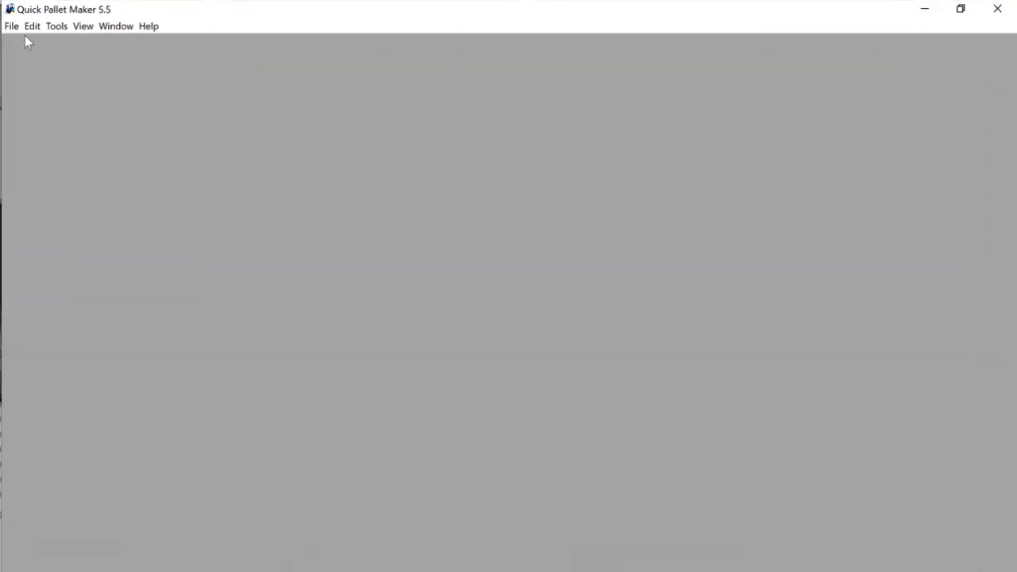
click(9, 30)
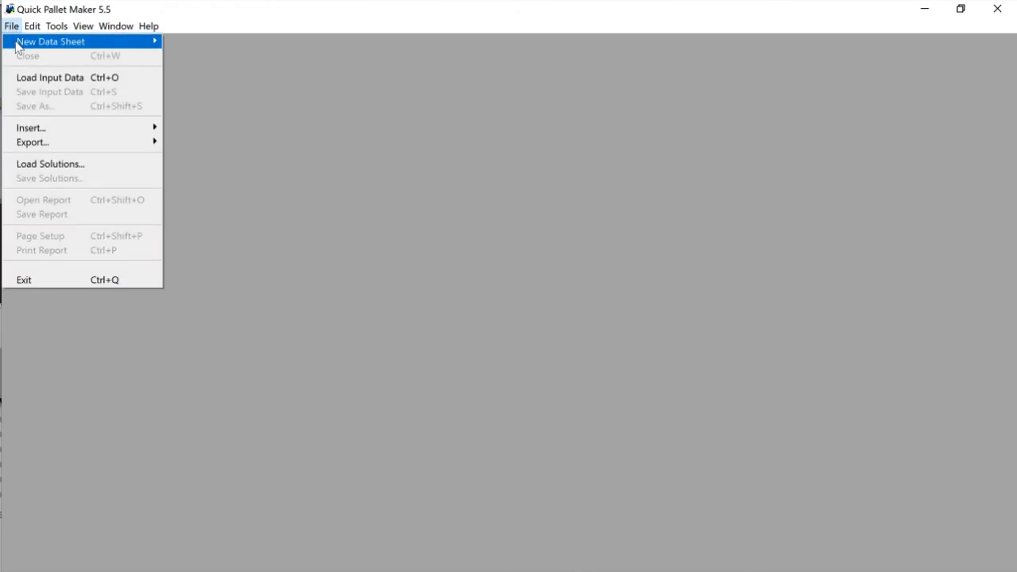
mouse_move(70, 50)
click(230, 61)
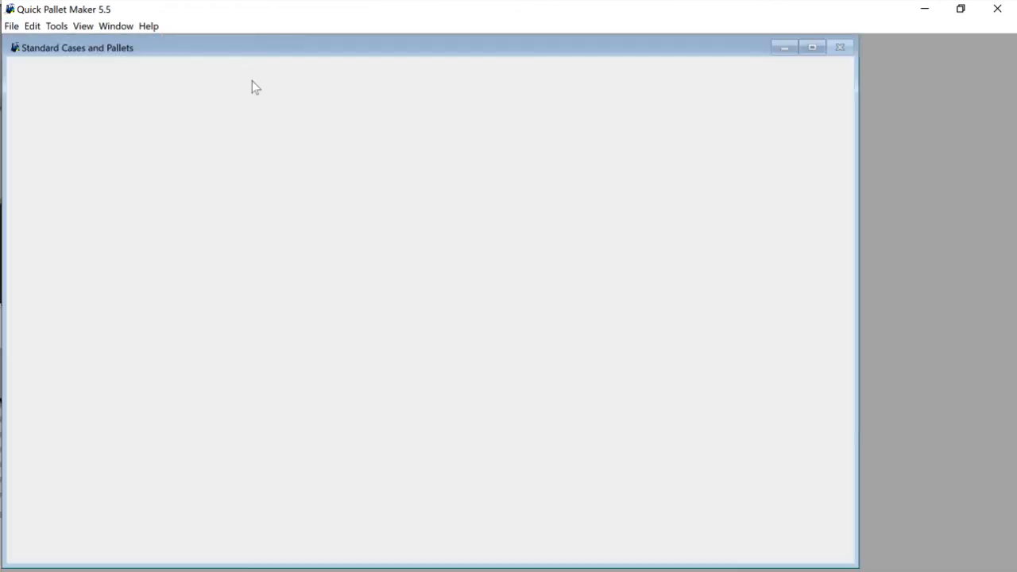
drag(288, 102, 310, 86)
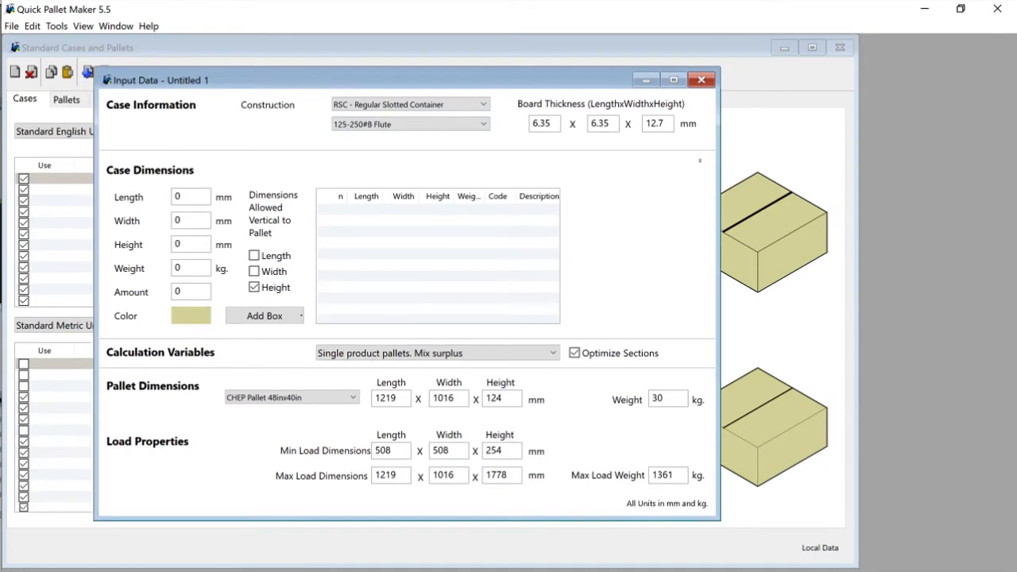
Step: Copy the four box rows, Box1 to Box4, from the Excel sheet and paste them into the case dimensions table in Quick Pallet Maker
mouse_move(642, 571)
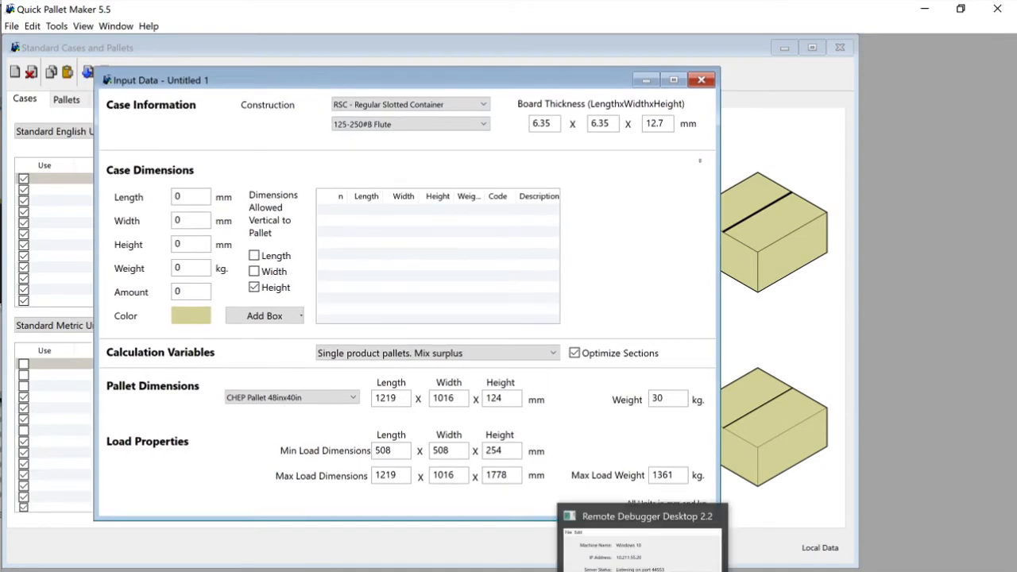
key(super+Tab)
key(super+c)
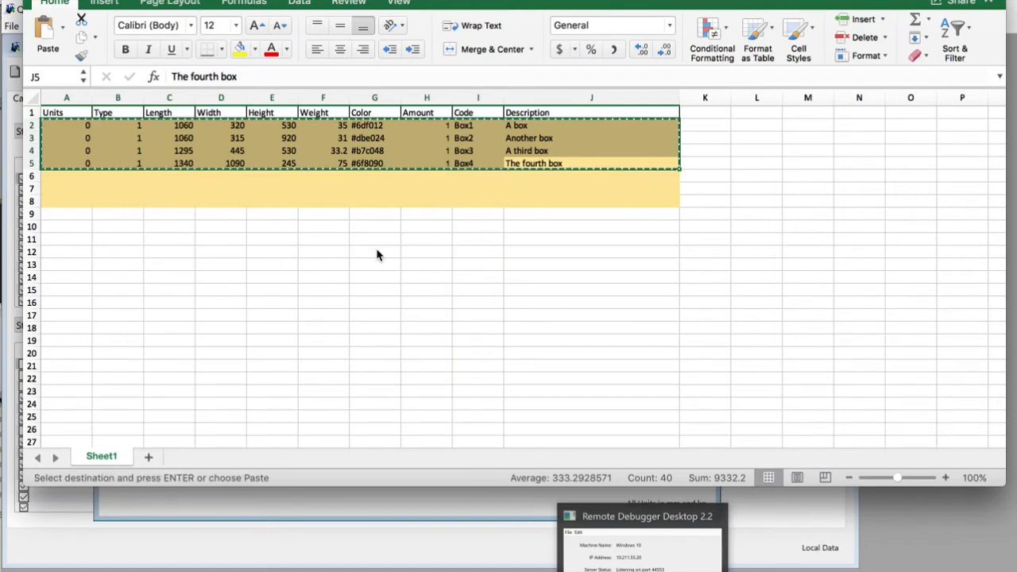
key(super+Tab)
right_click(378, 239)
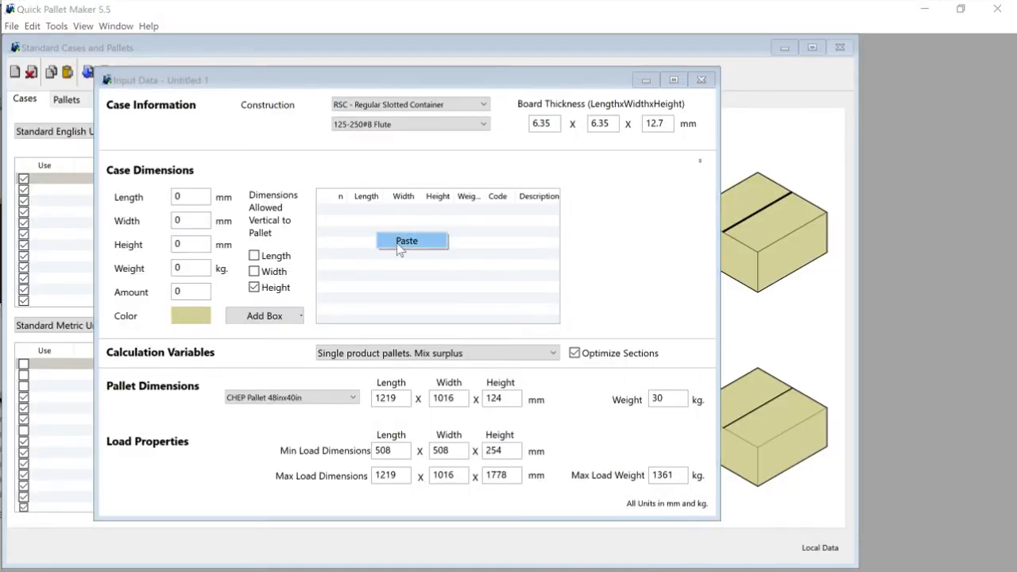
click(405, 242)
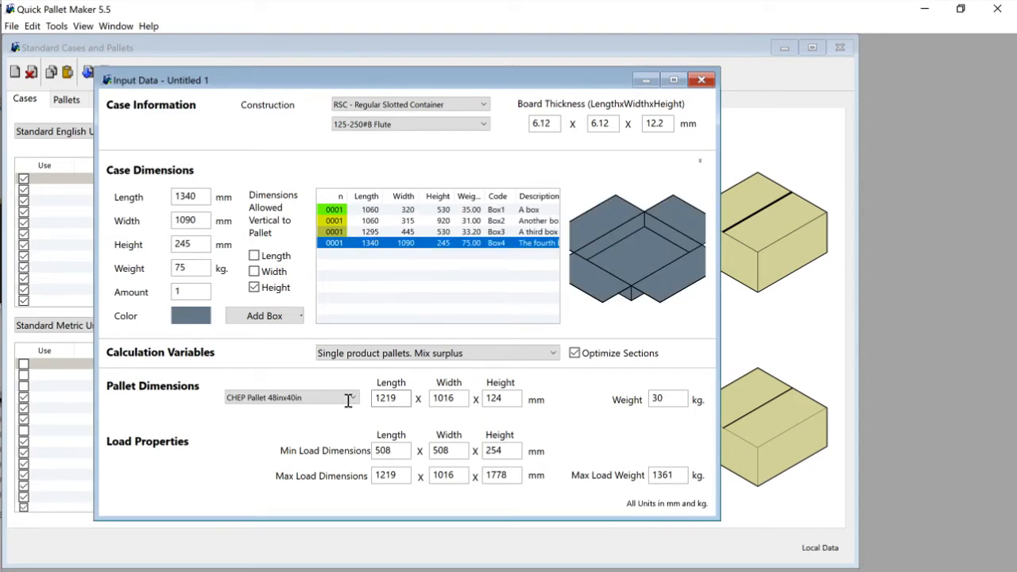
Step: Choose the CHEP 1200x1000 pallet and set the maximum load dimensions to 1400 x 1200 x 3000 mm
click(331, 397)
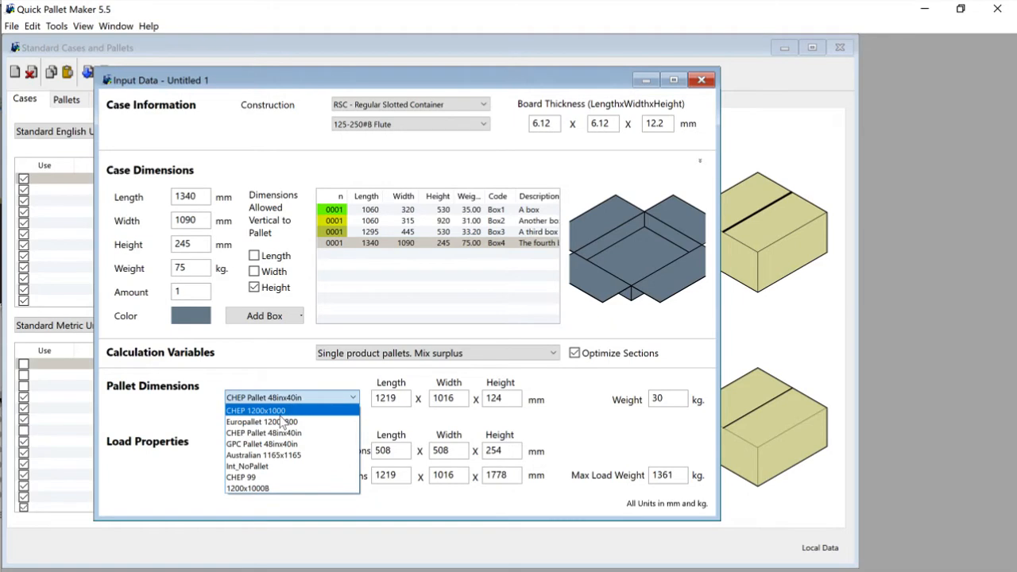
click(277, 411)
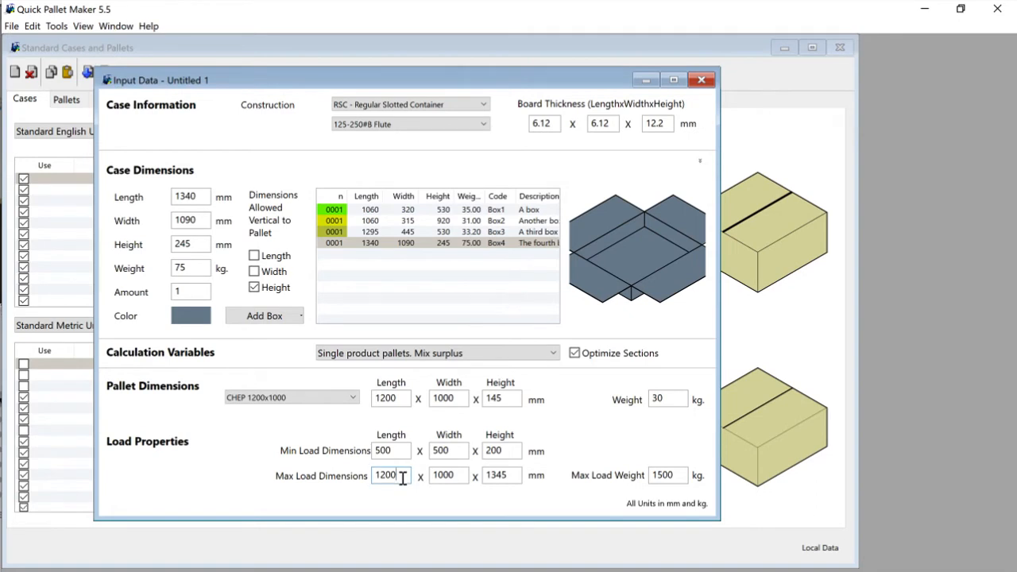
drag(402, 477, 344, 469)
text(140)
key(Tab)
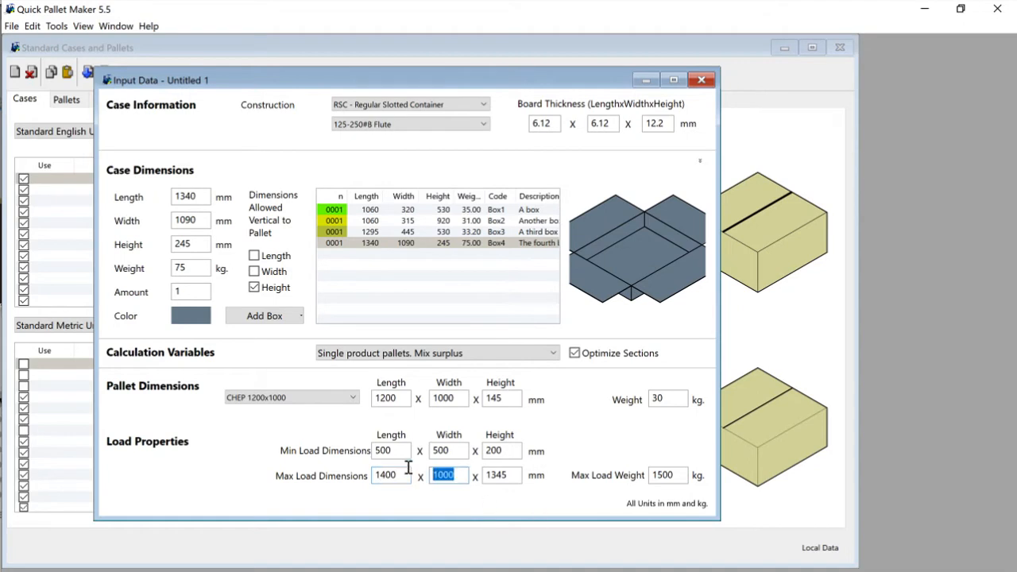
text(1200)
double_click(513, 476)
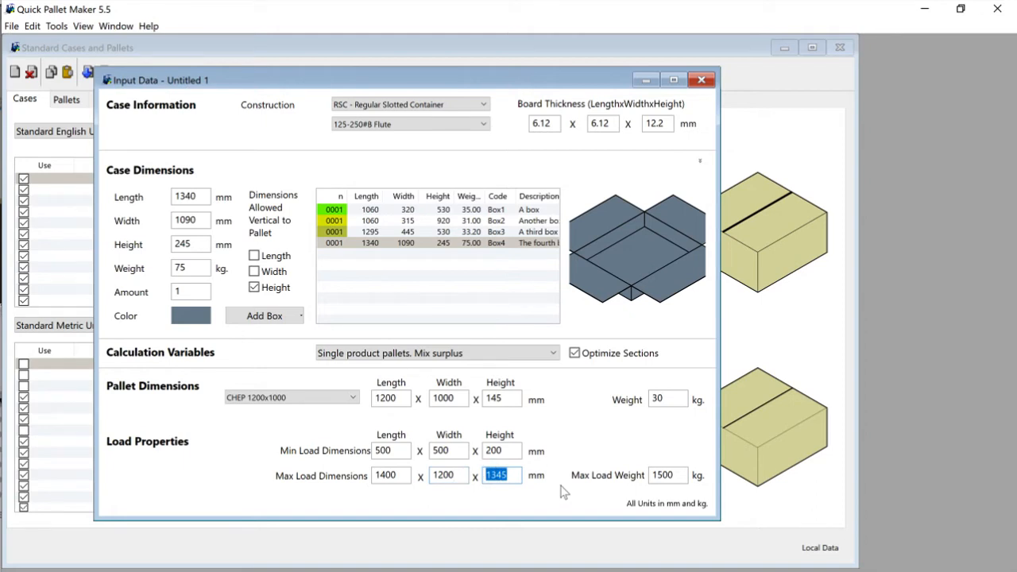
text(3000)
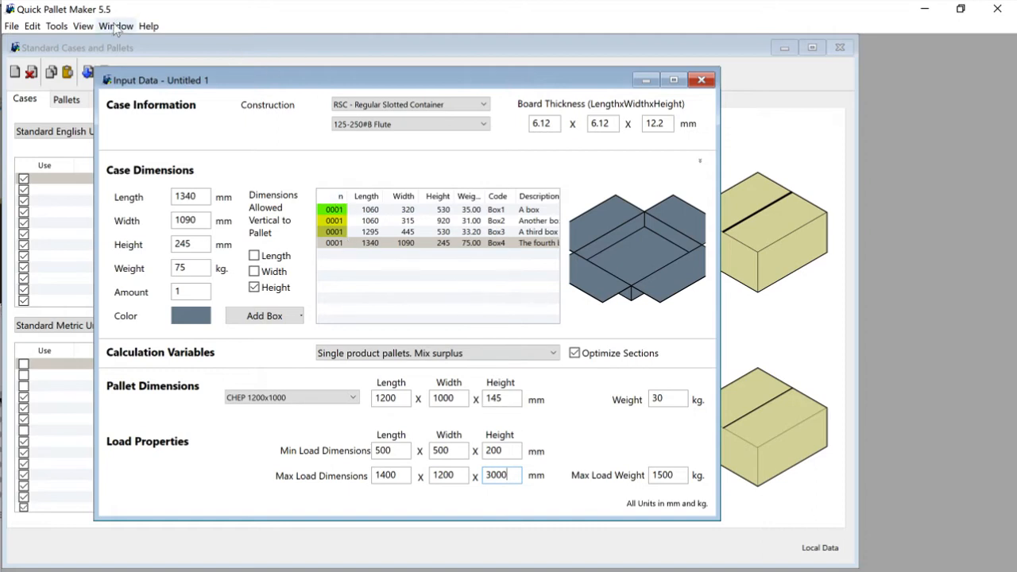
Step: Calculate the box shipment for the entered boxes and pallet, and inspect the resulting mixed pallet
click(57, 26)
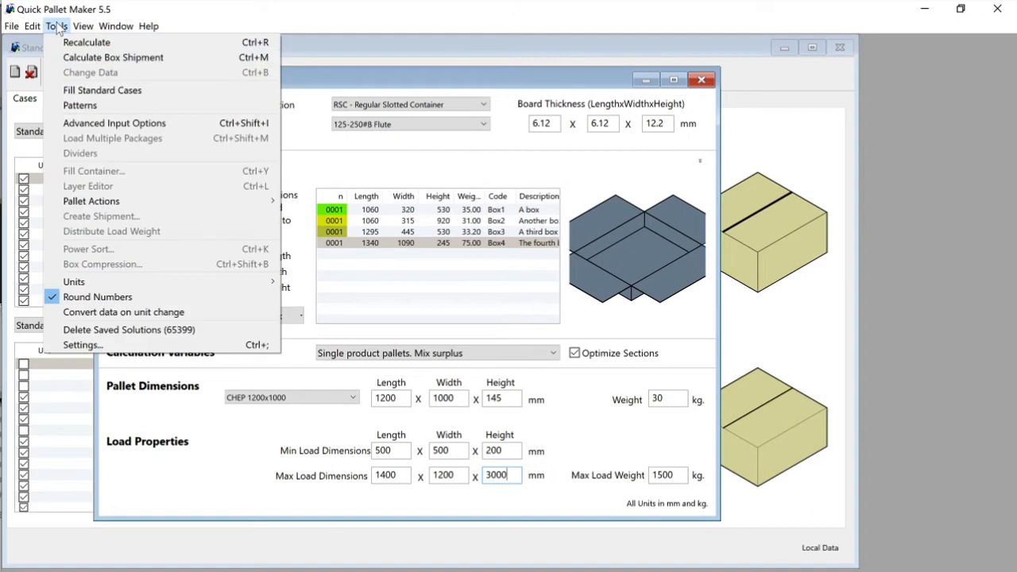
click(76, 62)
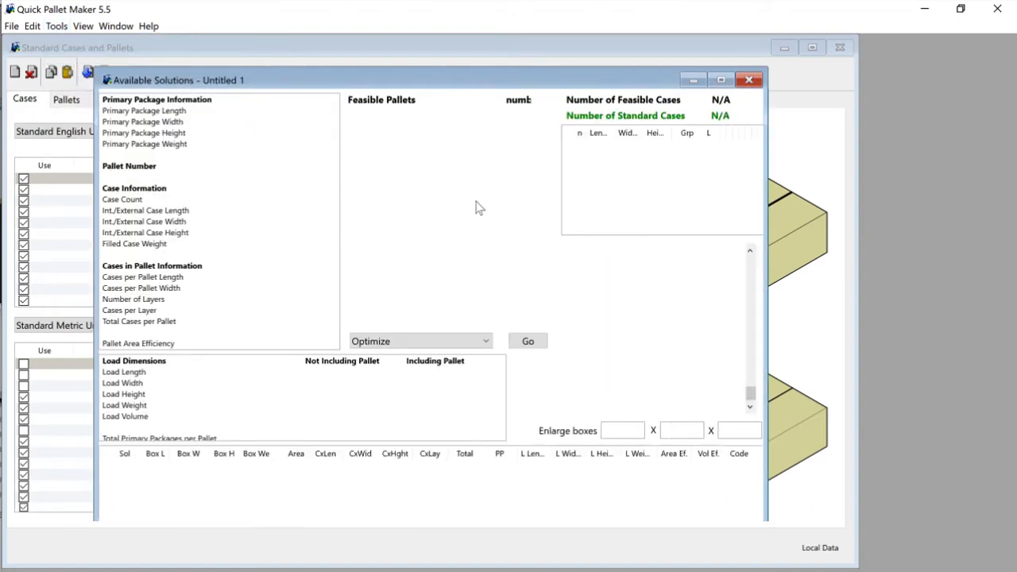
drag(529, 84, 529, 65)
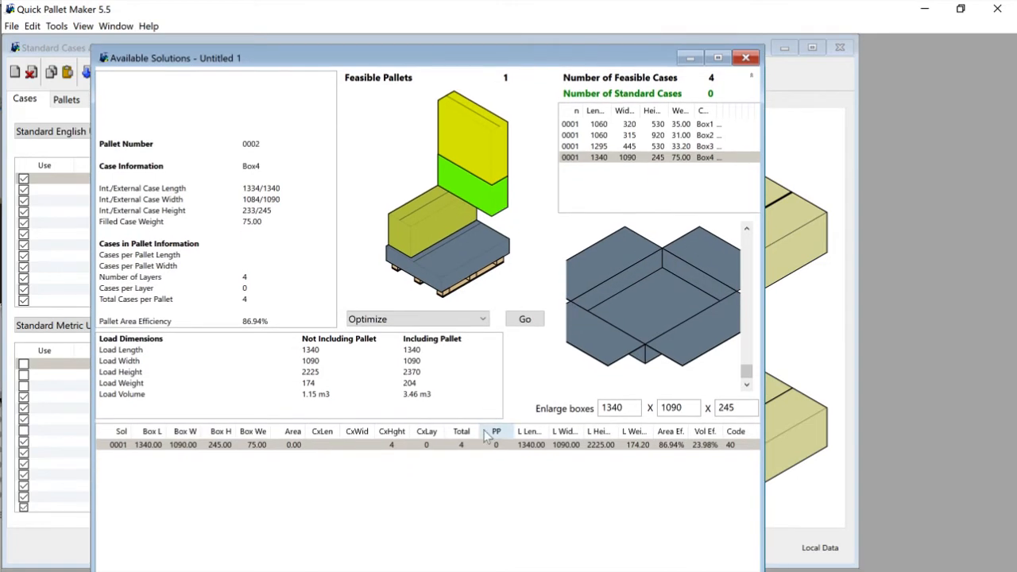
mouse_move(483, 287)
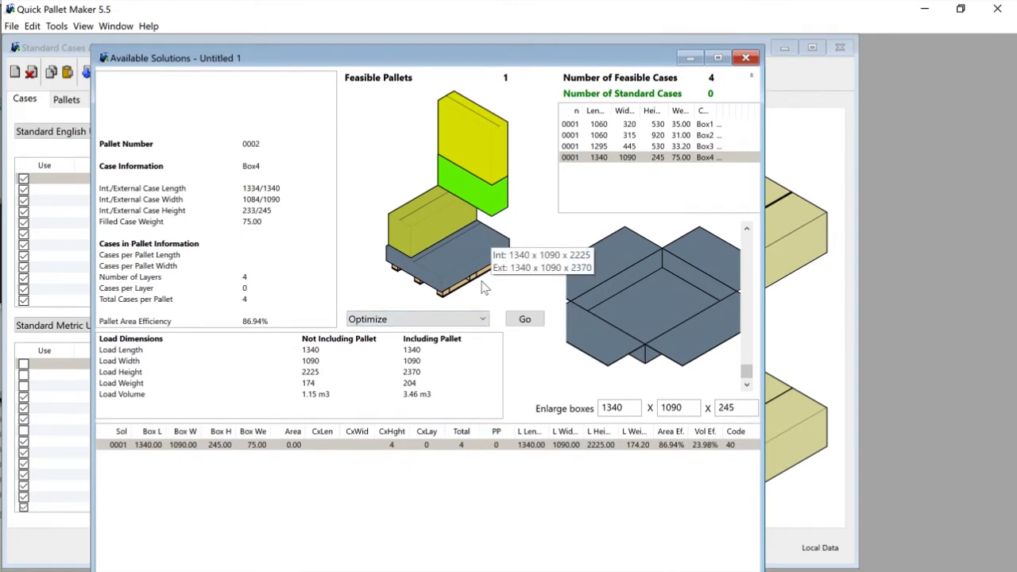
Step: Open the calculated pallet solution in the Layer Editor
click(366, 445)
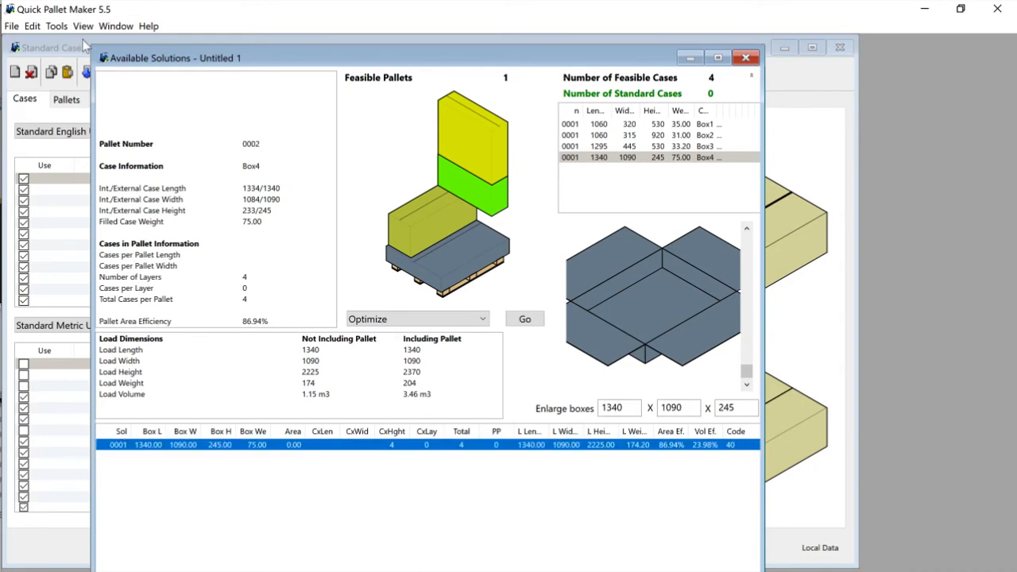
click(57, 26)
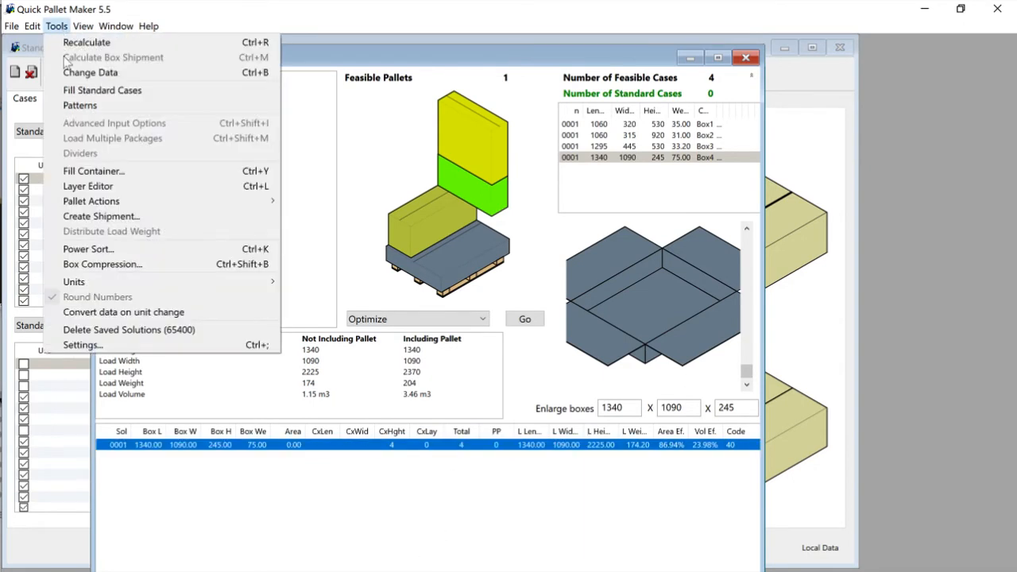
click(138, 190)
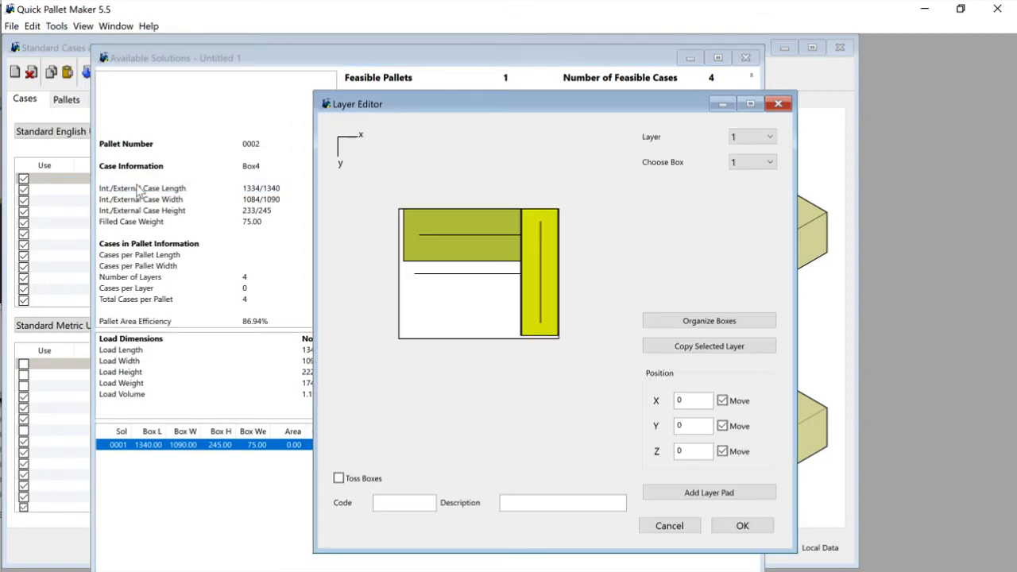
drag(537, 104, 465, 76)
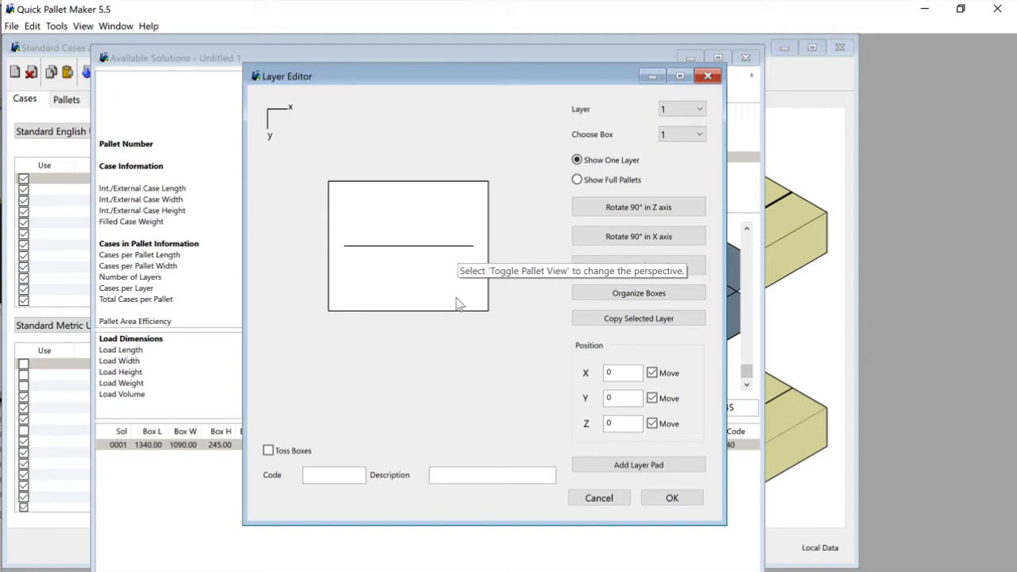
Step: Switch the Layer Editor to a 3D perspective that shows the full pallet instead of one layer
right_click(432, 300)
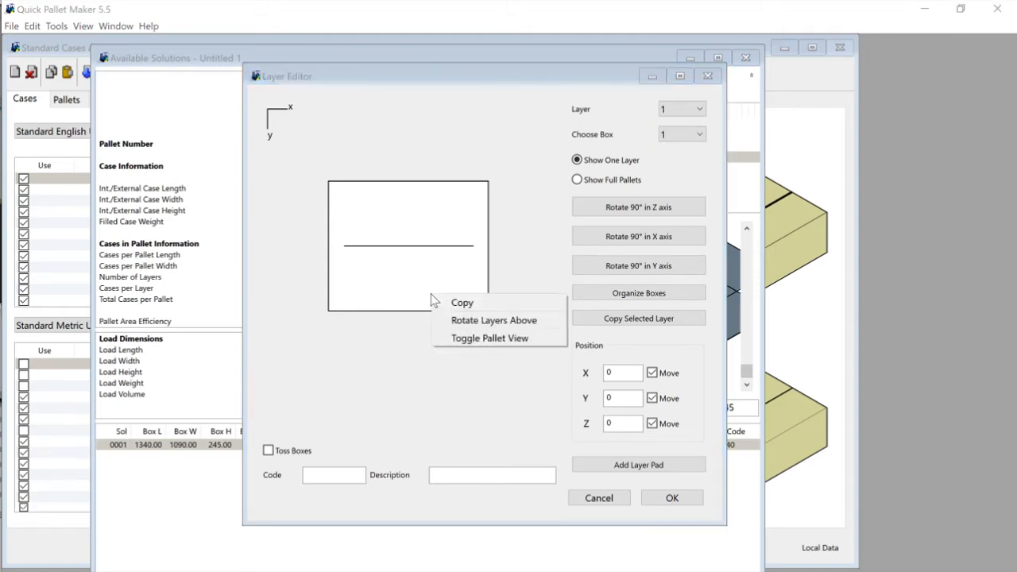
click(479, 338)
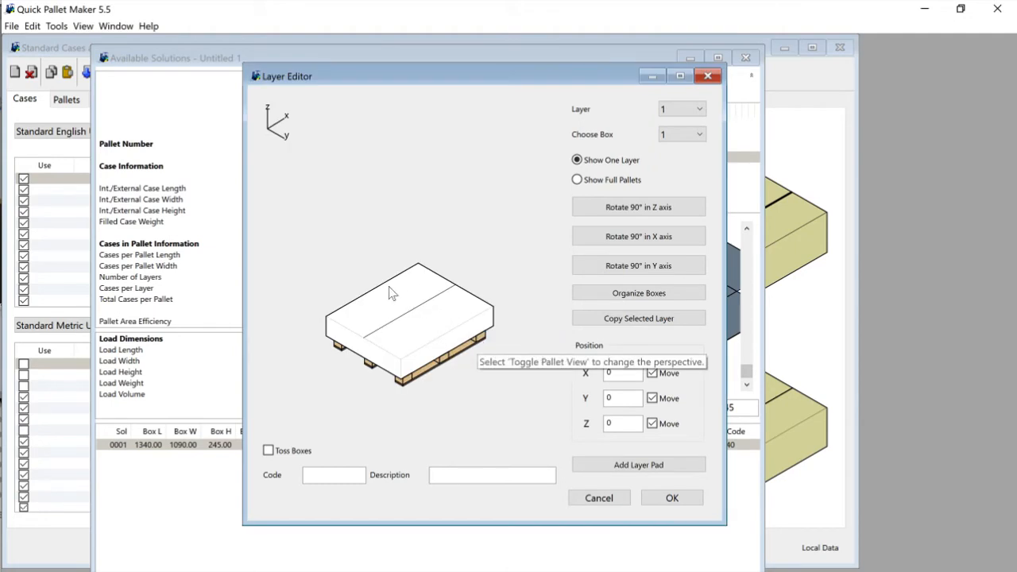
click(578, 180)
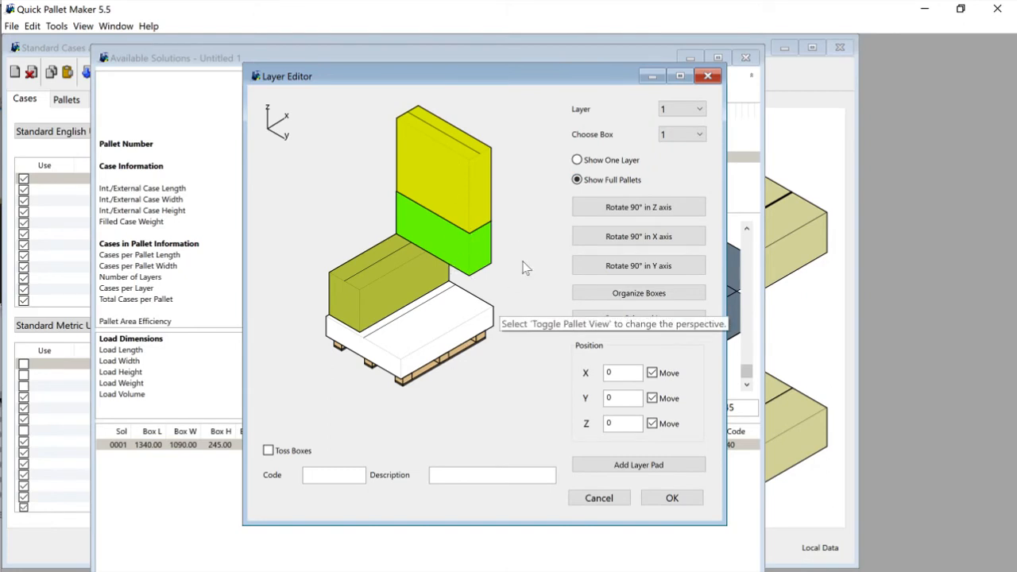
Step: Move the layer 3 box to X position 0
click(678, 110)
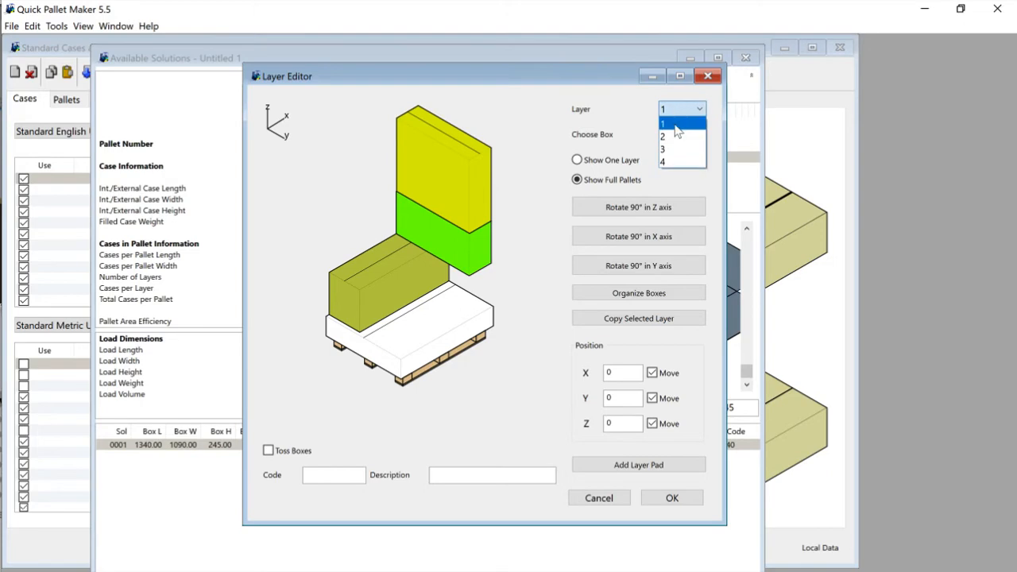
click(673, 149)
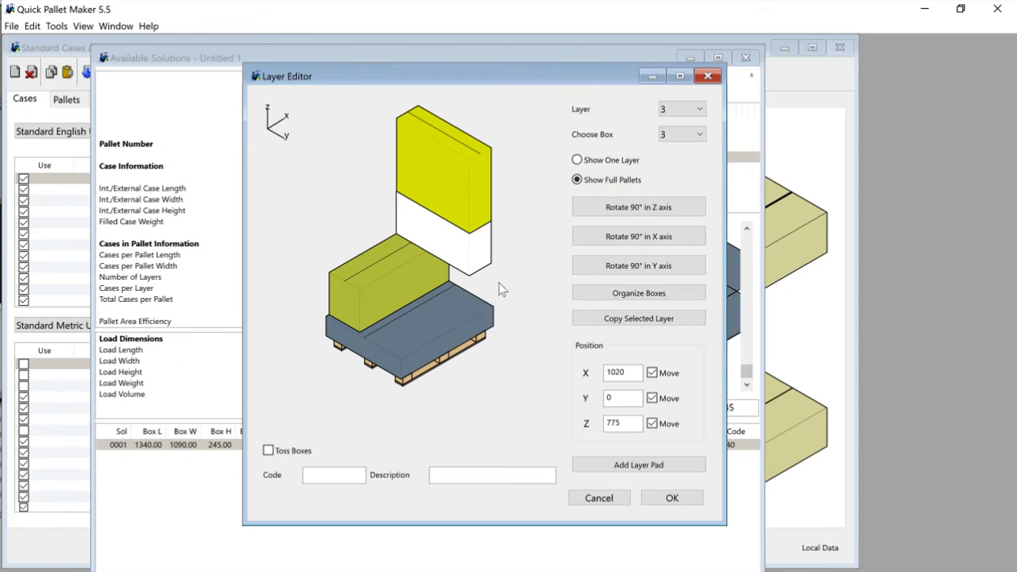
drag(632, 371, 565, 370)
text(0)
click(622, 396)
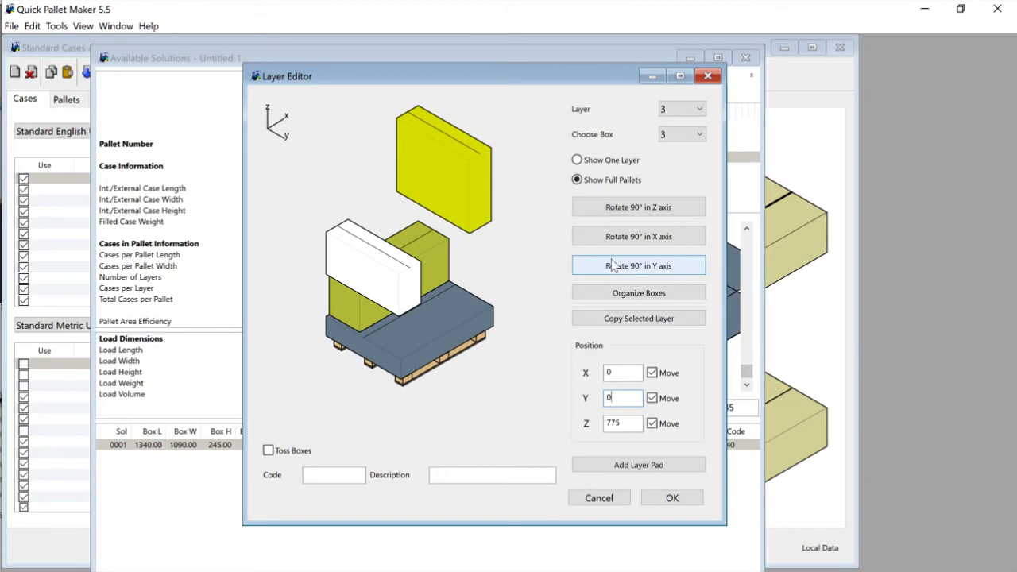
Step: Move the layer 4 box to X position 0
click(696, 108)
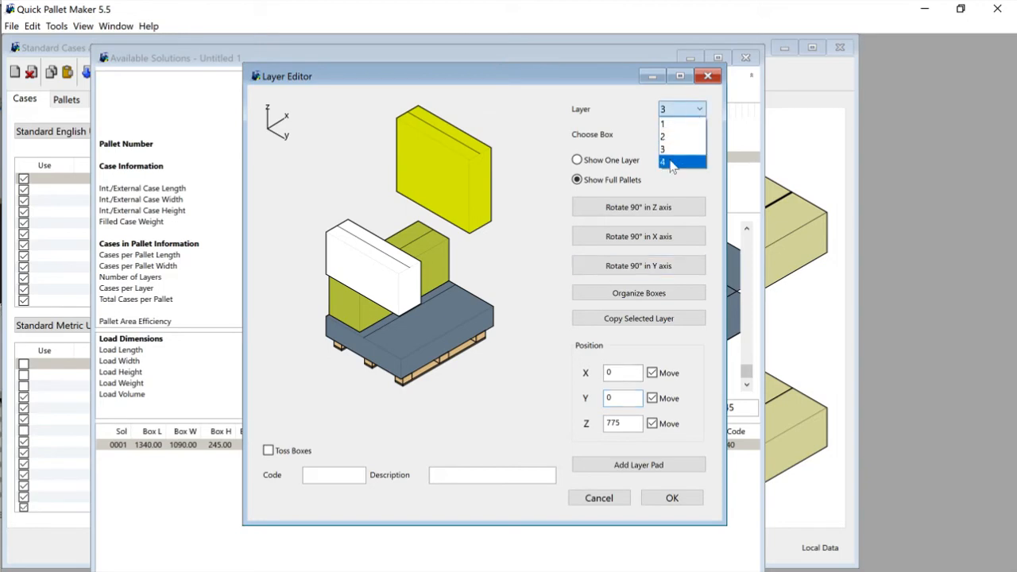
click(669, 149)
drag(632, 381, 568, 372)
text(0)
click(622, 398)
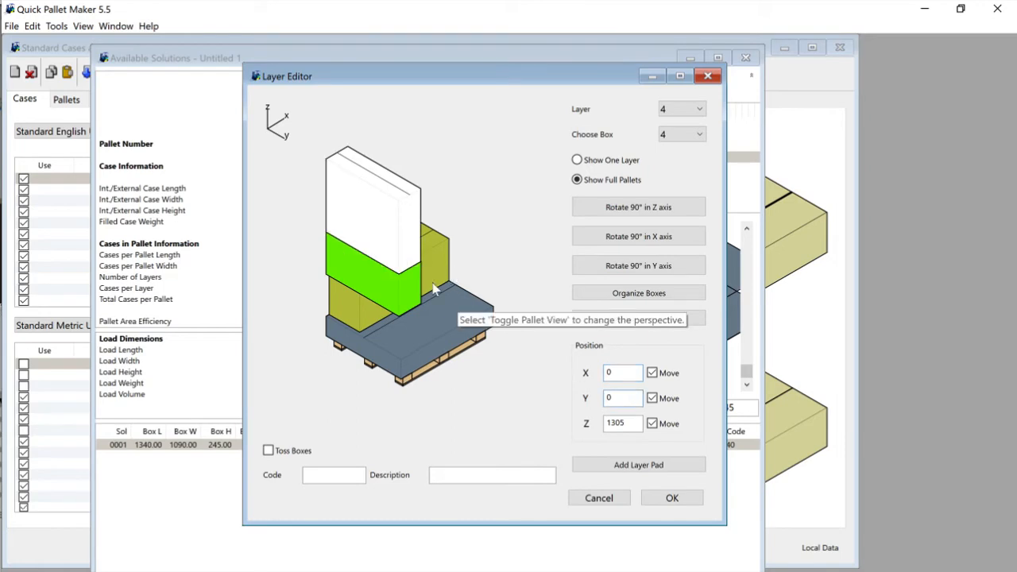
Step: Rotate the boxes in layers 4 and 3 by 90° about the Z axis
click(655, 207)
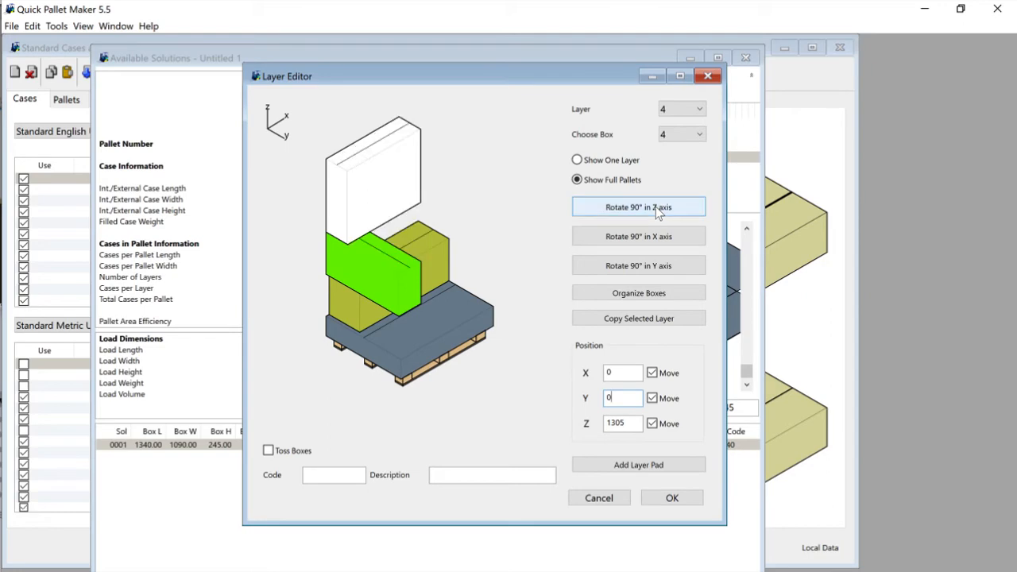
click(688, 113)
click(674, 149)
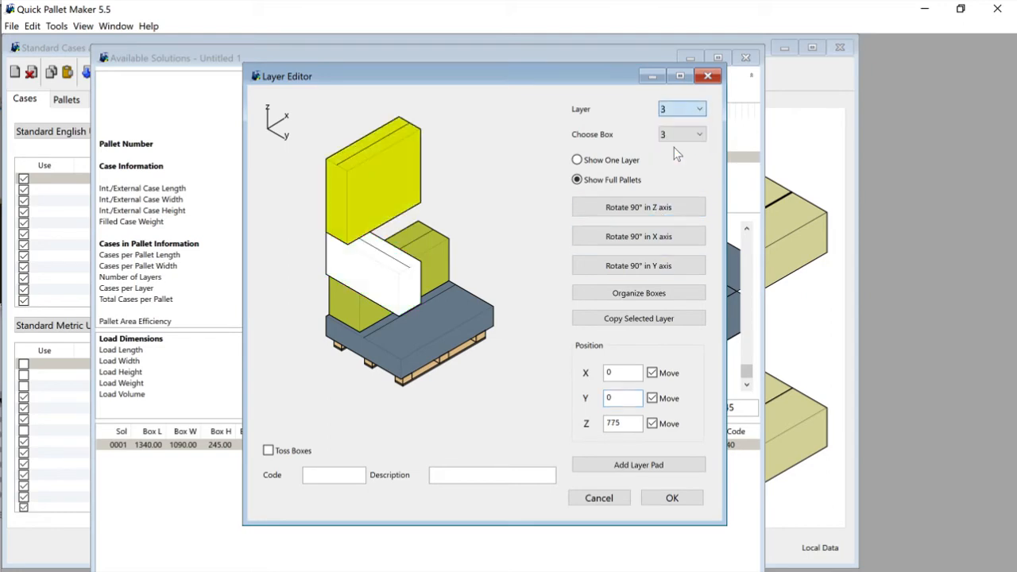
click(651, 206)
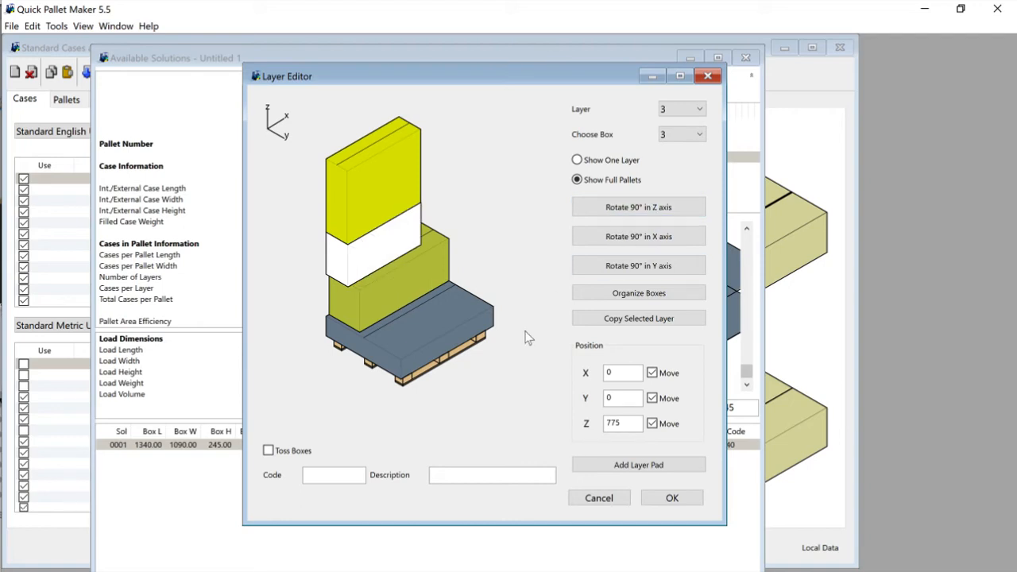
Step: Toggle the full-pallet view to the Z-Y side elevation and move the layer 3 box to Y position 450
right_click(411, 319)
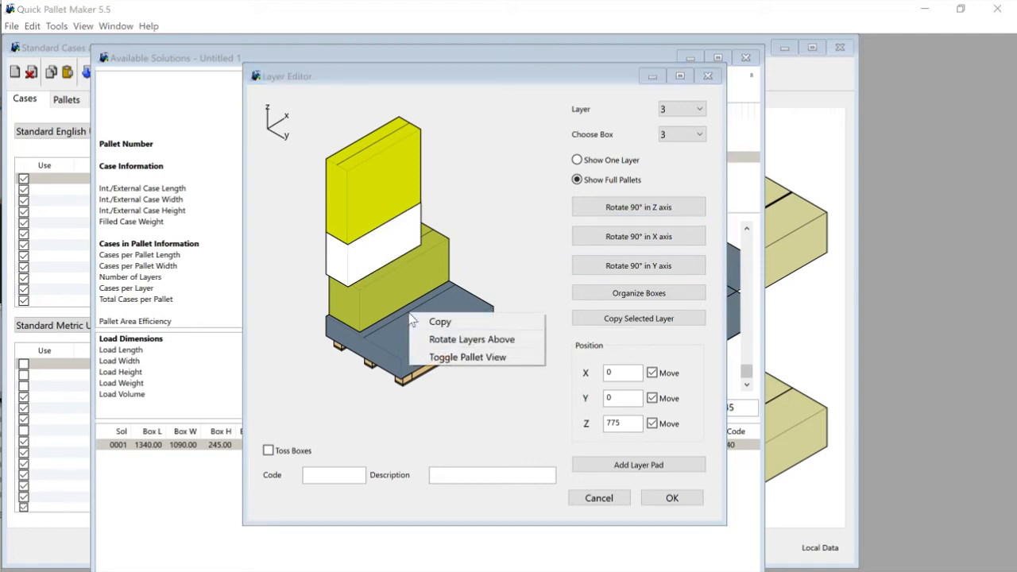
click(449, 356)
right_click(416, 278)
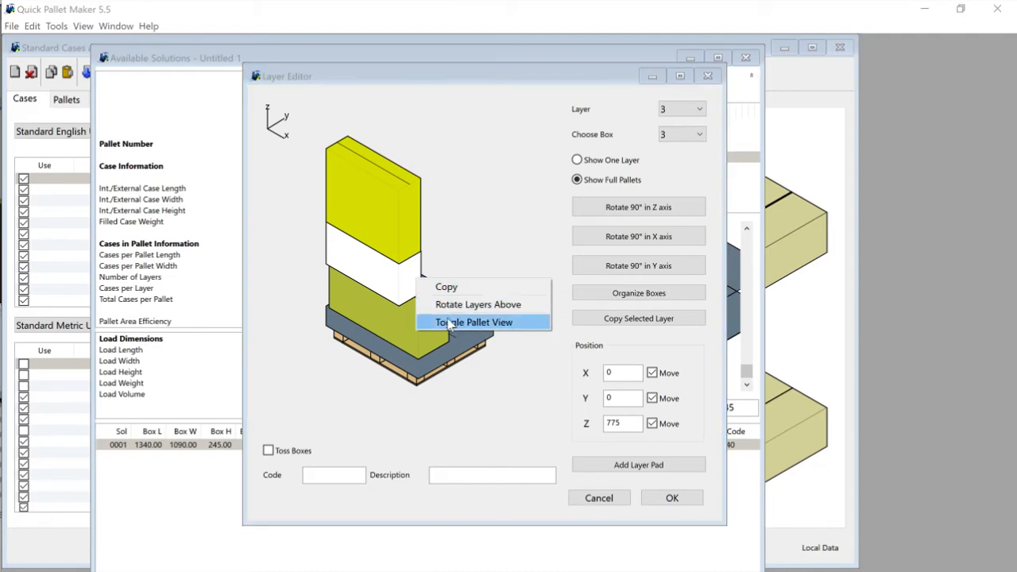
click(447, 319)
right_click(433, 261)
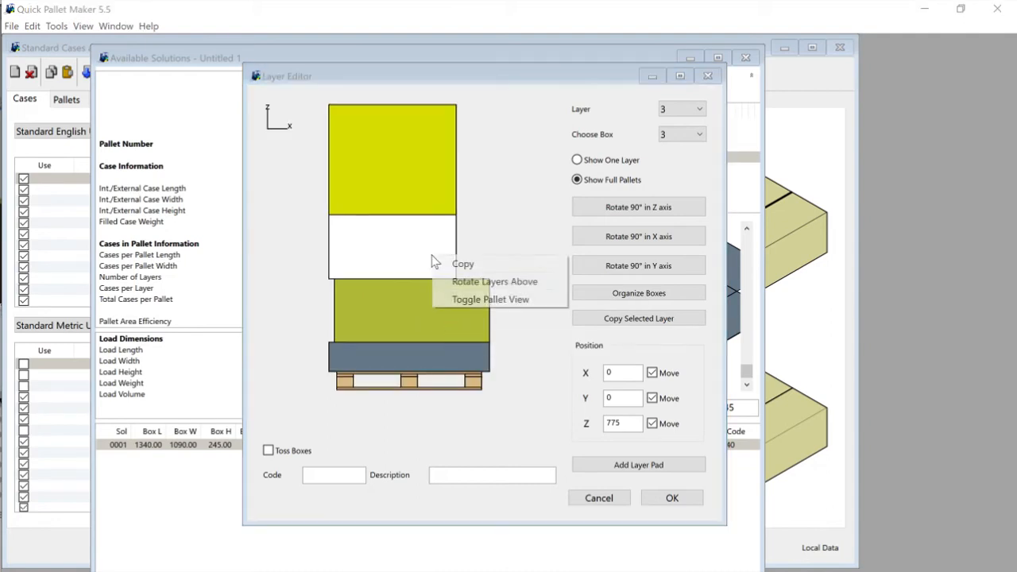
click(461, 301)
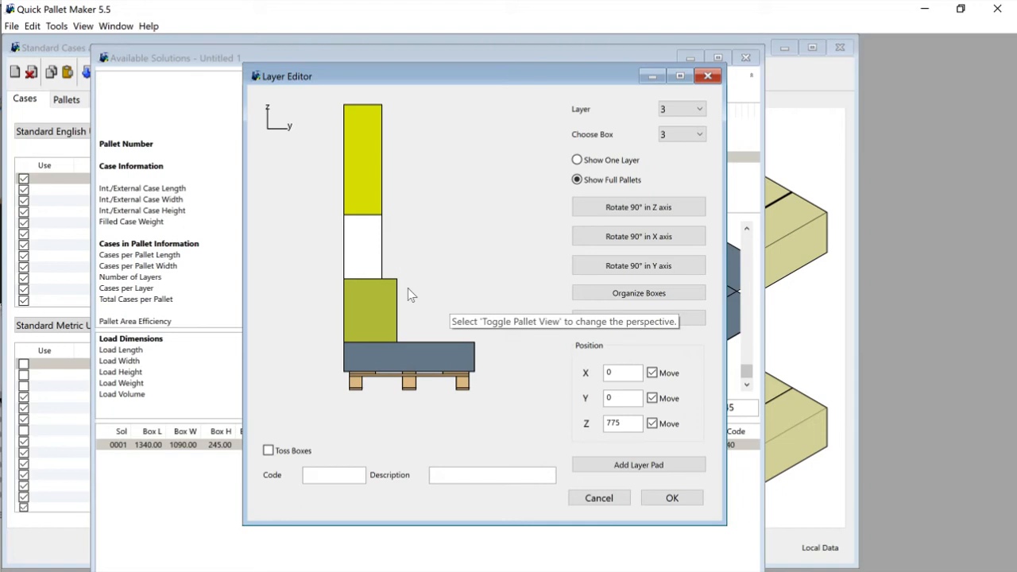
drag(621, 397, 569, 392)
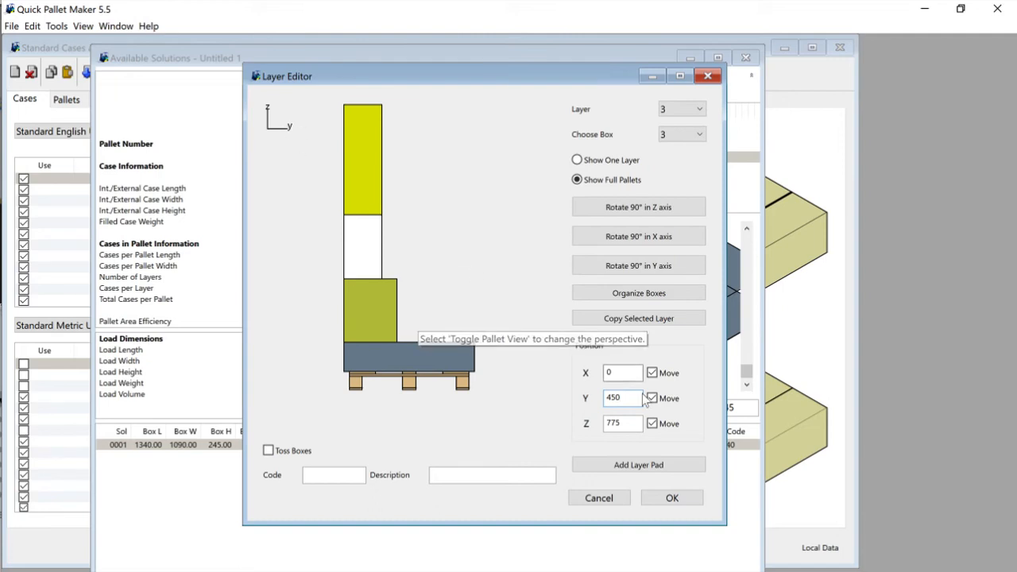
click(618, 373)
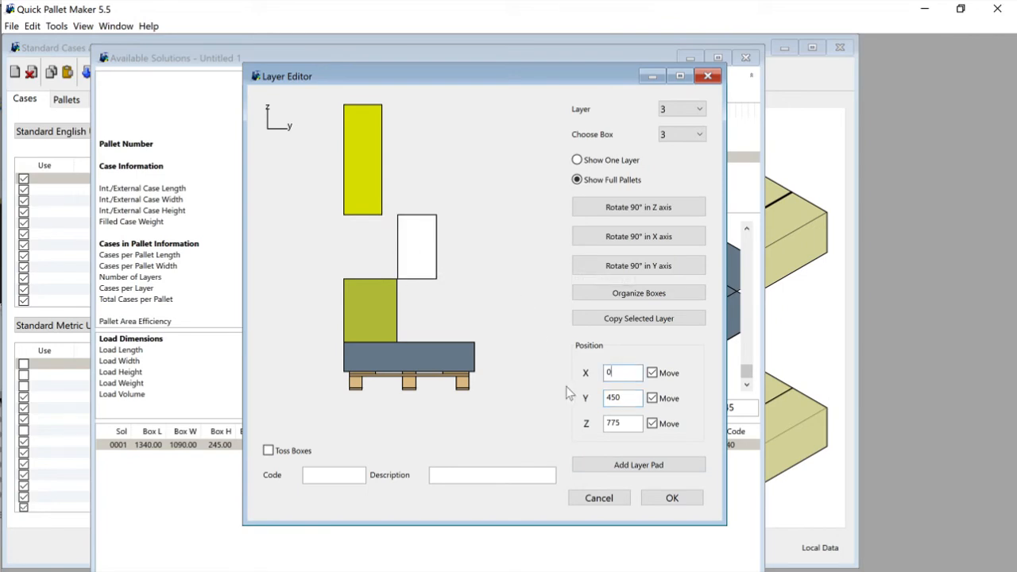
Step: Move the layer 4 box to Y position 800 and organize the boxes so they drop onto the load below
click(683, 109)
click(665, 162)
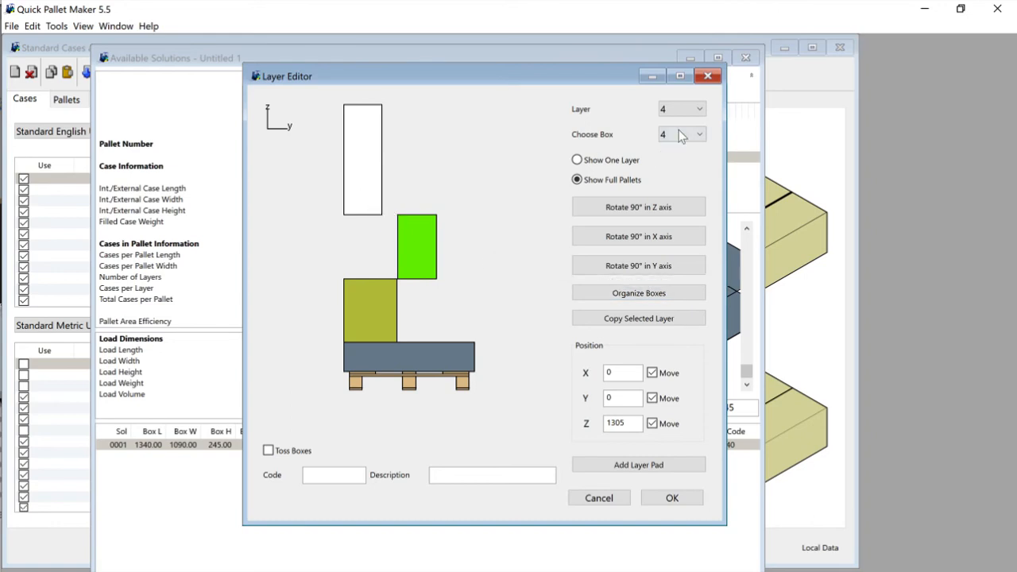
click(618, 399)
drag(619, 399, 584, 403)
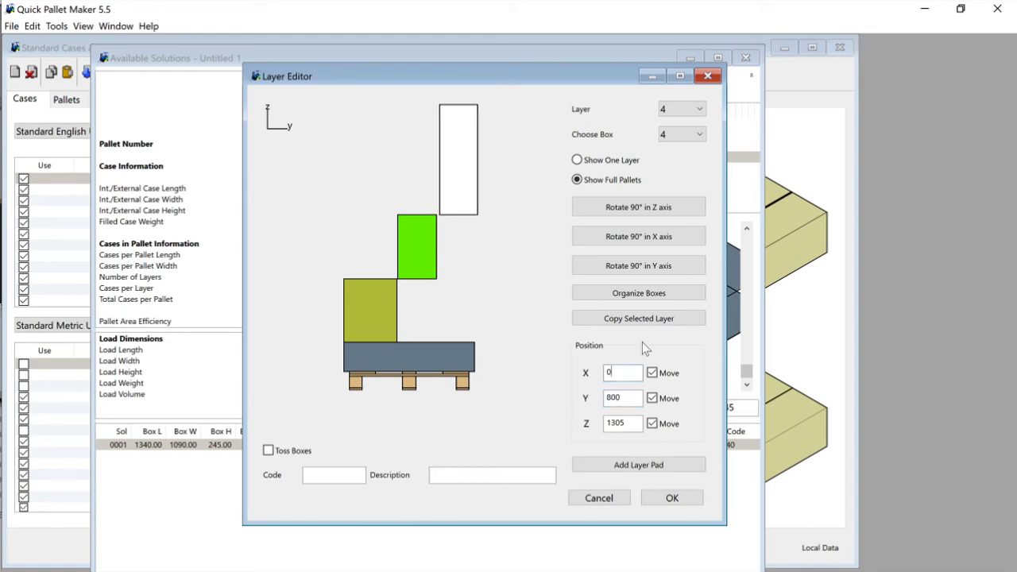
click(614, 297)
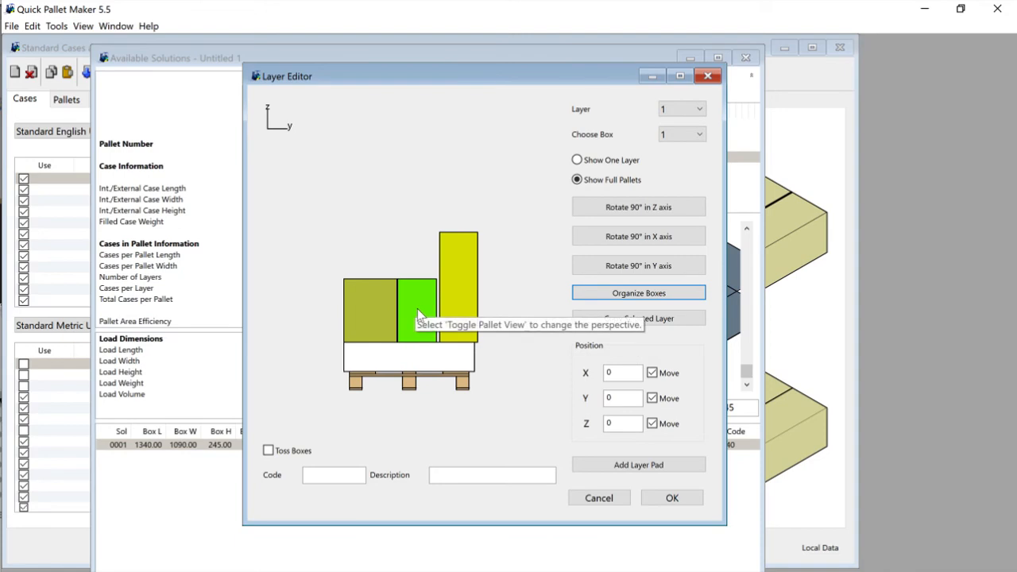
Step: Close the gap beside box 3 in layer 2 by setting its Y position to 445
click(682, 118)
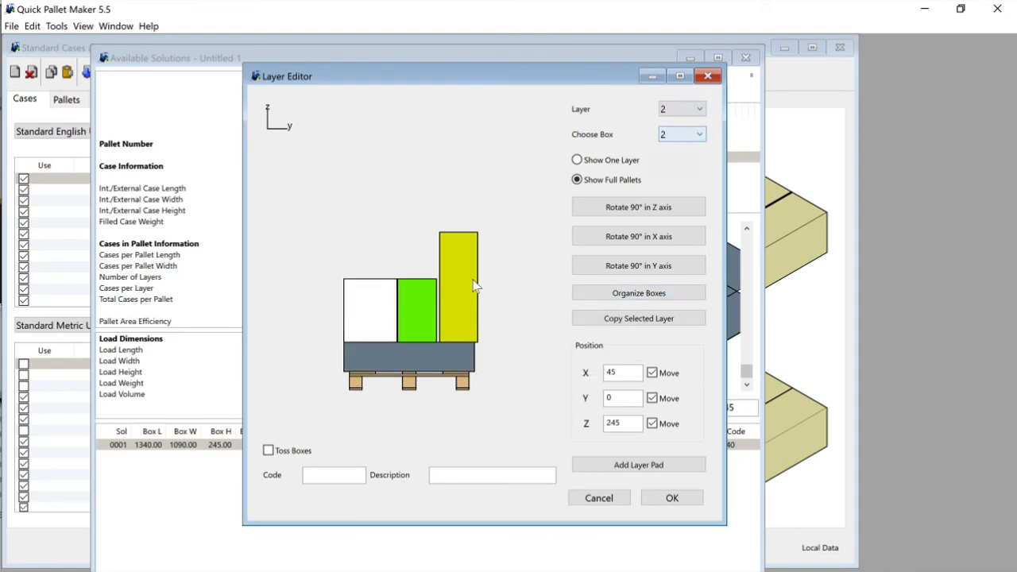
click(675, 137)
click(676, 162)
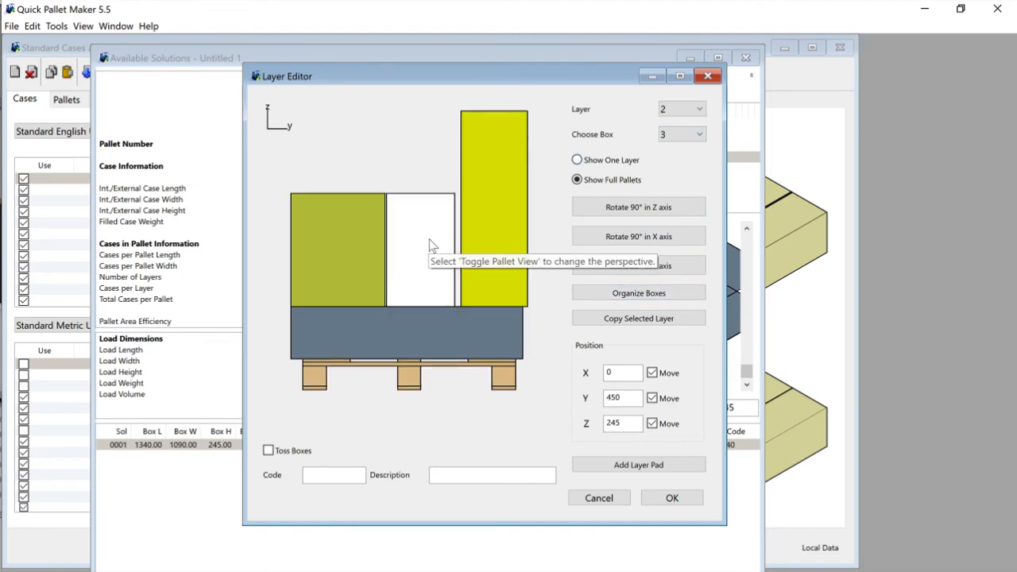
click(627, 398)
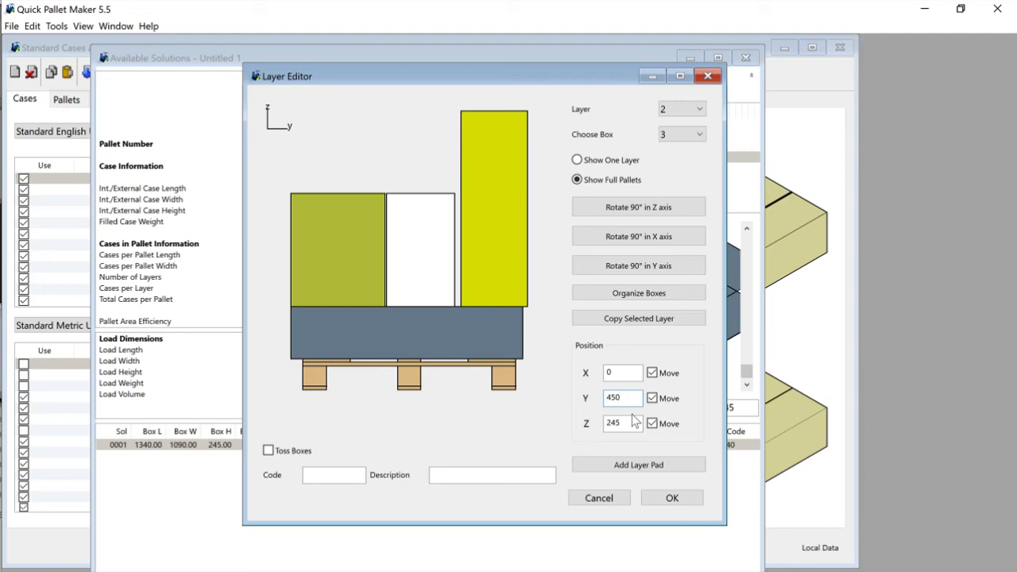
key(Down)
key(Down)
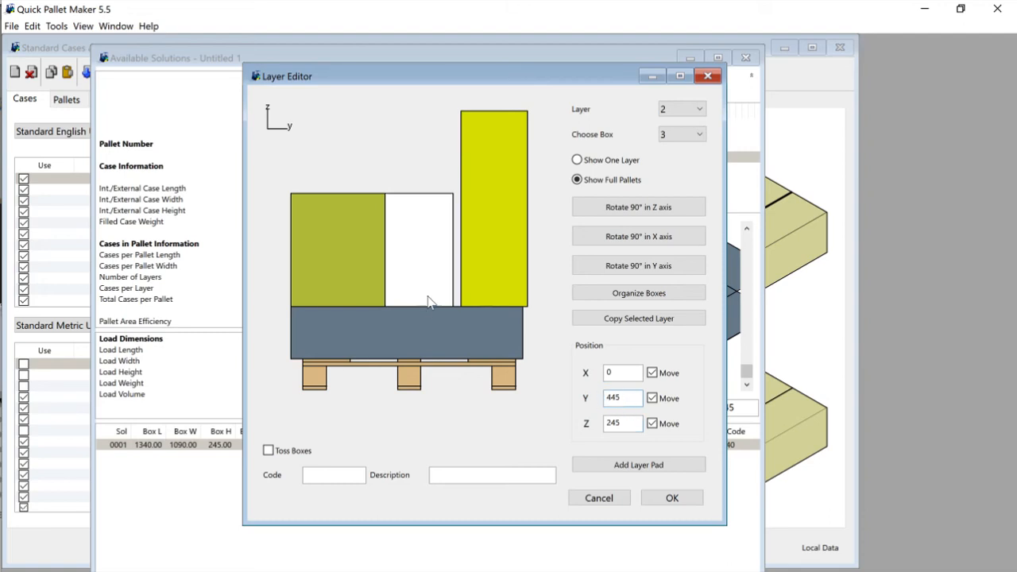
Step: Shift box 4 in layer 2 to Y position 775 so it lines up with the edge of the base box
click(691, 135)
click(674, 175)
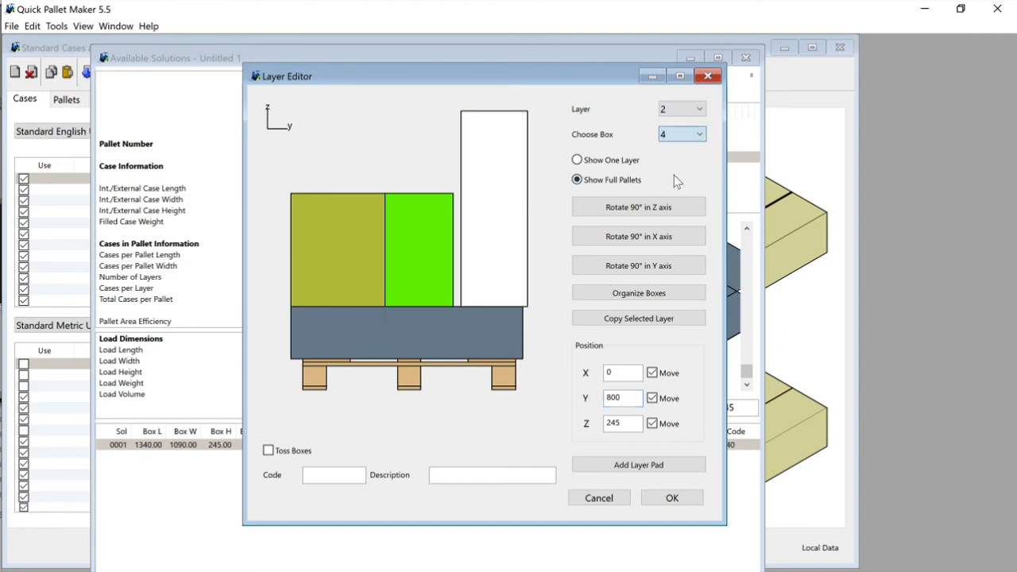
click(632, 401)
key(Down)
key(Down)
key(Down)
key(Down)
key(Down)
key(Down)
key(Down)
key(Down)
key(Down)
key(Down)
key(Down)
key(Down)
key(Down)
key(Down)
key(Down)
key(Down)
key(Down)
key(Down)
key(Down)
key(Down)
key(Down)
key(Down)
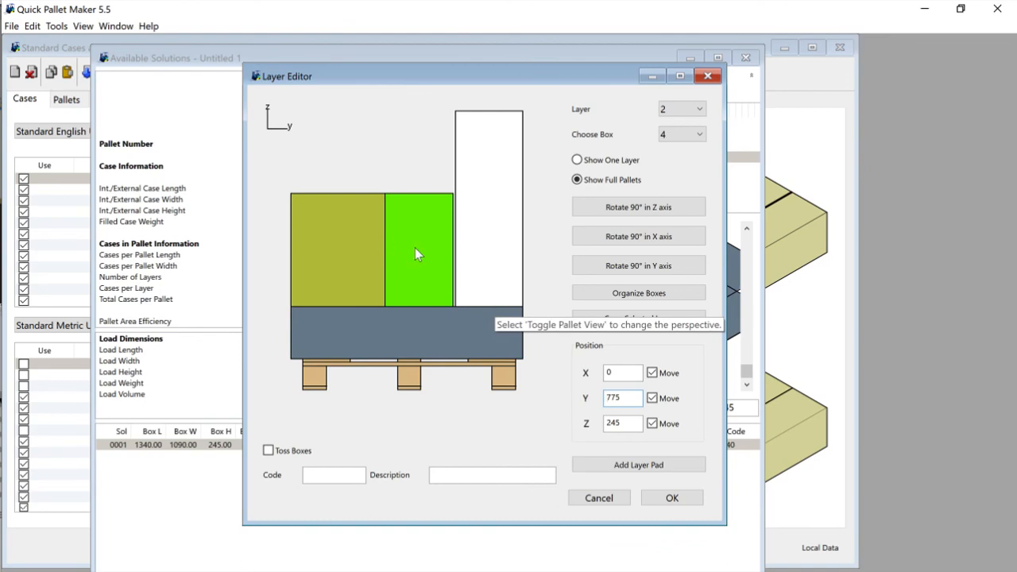
Step: Toggle the pallet view back to the 3D perspective and accept the layer edits
right_click(399, 278)
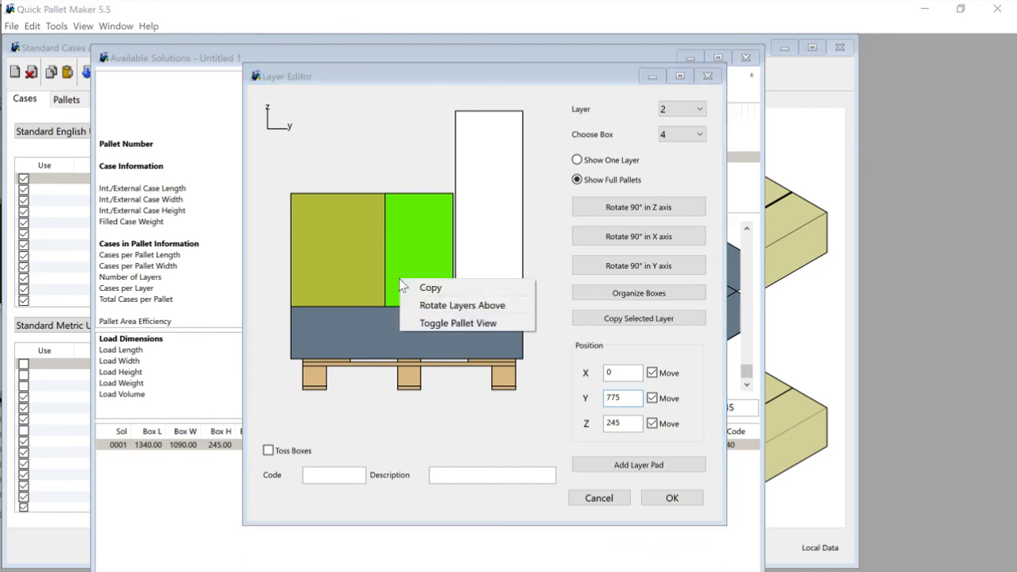
click(446, 325)
right_click(415, 275)
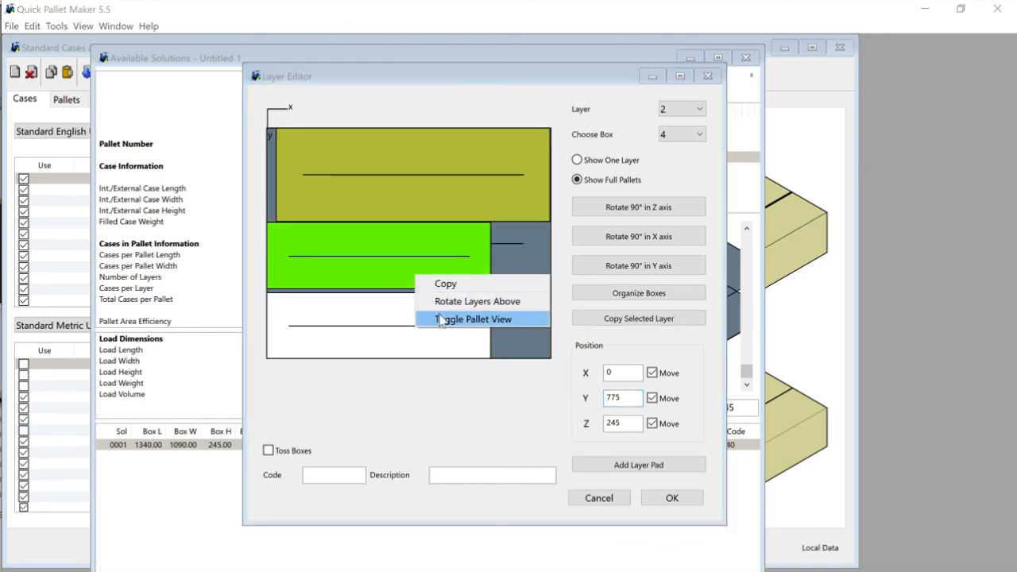
click(442, 319)
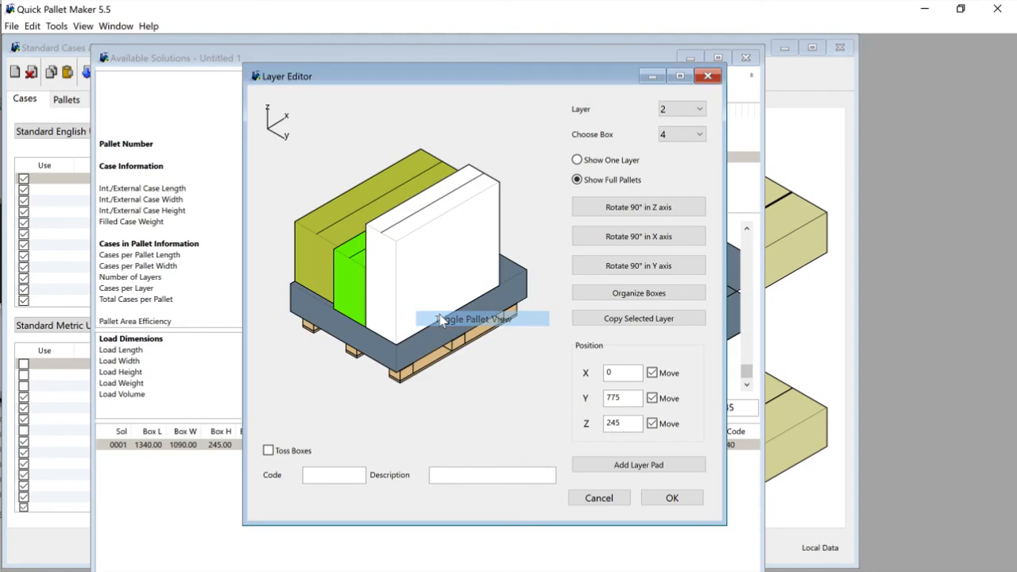
click(672, 501)
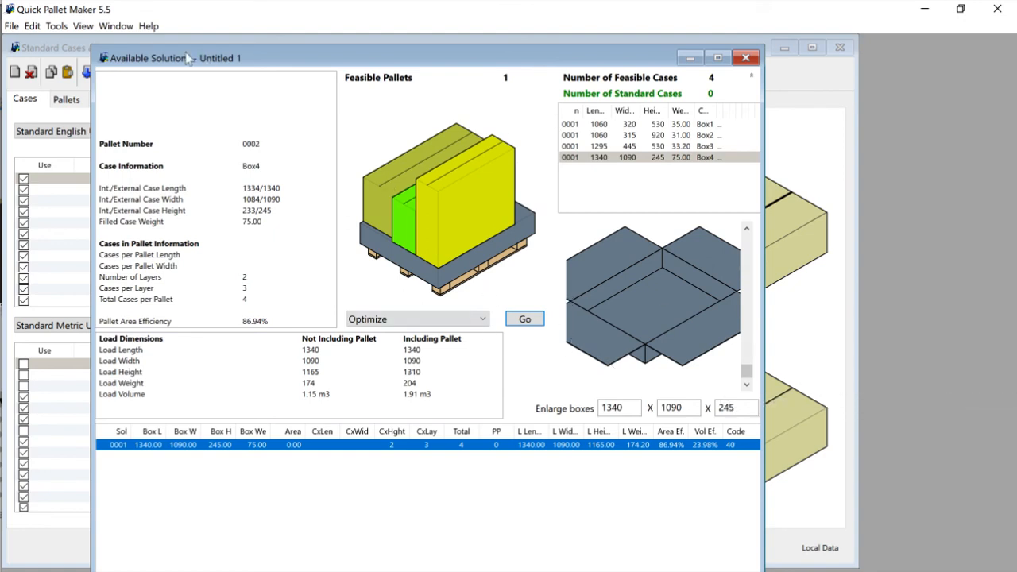
Step: Open the detailed report for the edited pallet and display its pallet views
click(116, 23)
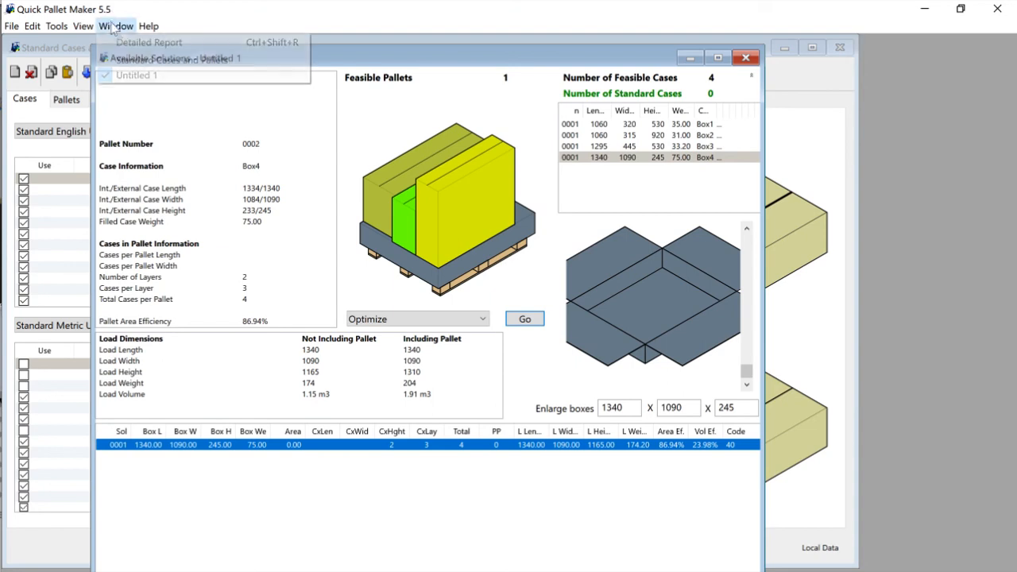
click(119, 38)
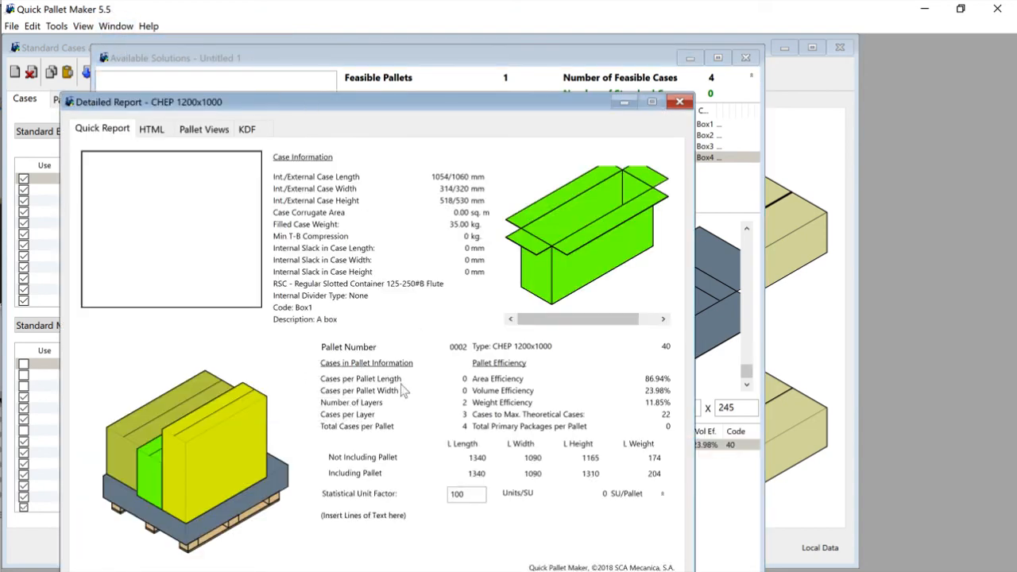
click(211, 132)
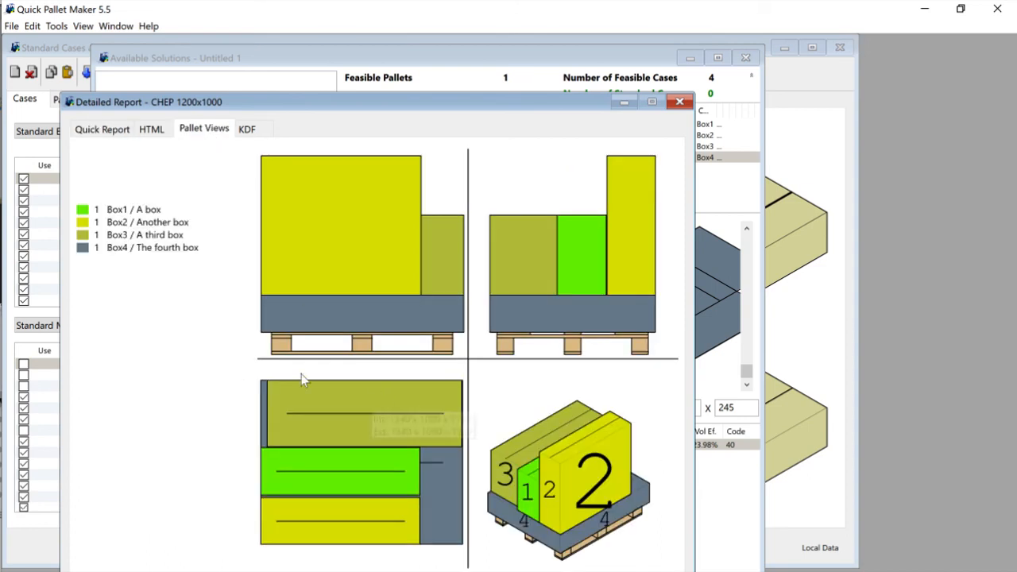